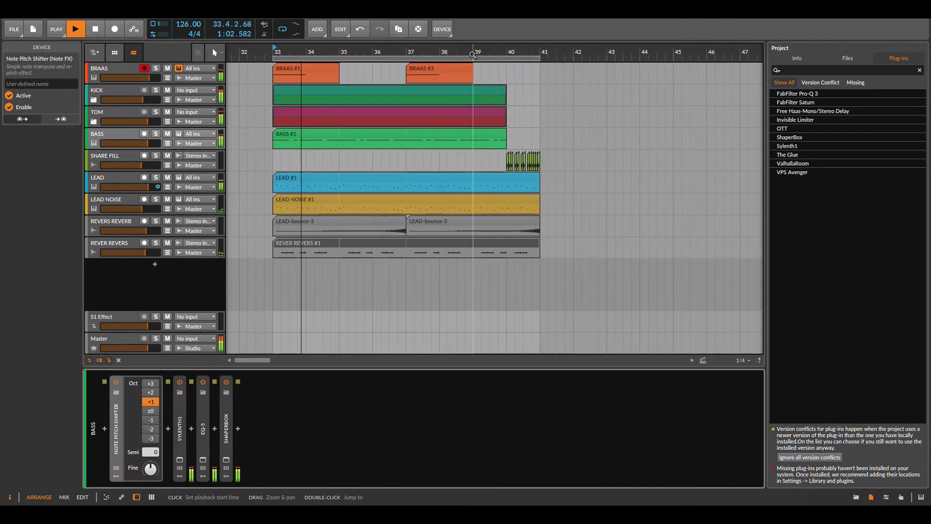
Switch from the arrangement to the mixer view and select the Master track to see its device chain.
left_click_drag(469, 56, 464, 55)
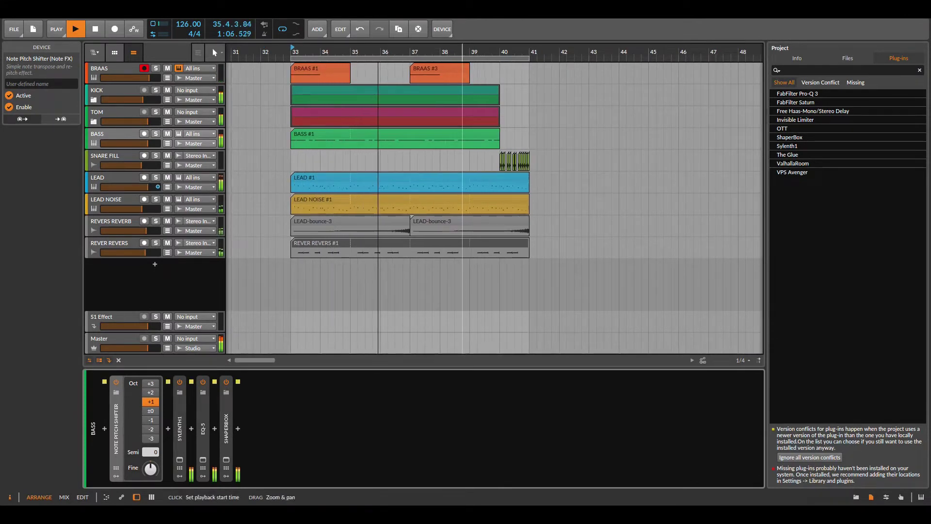
left_click(65, 497)
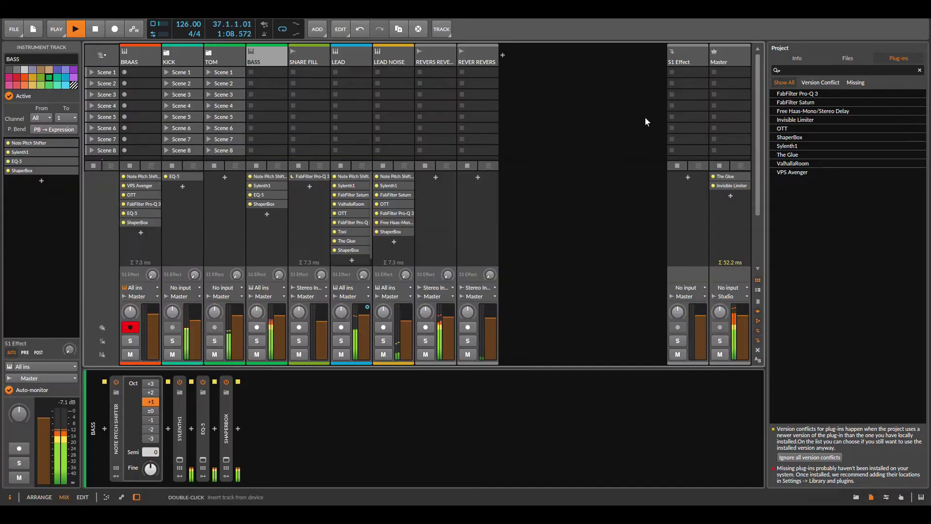
left_click(719, 59)
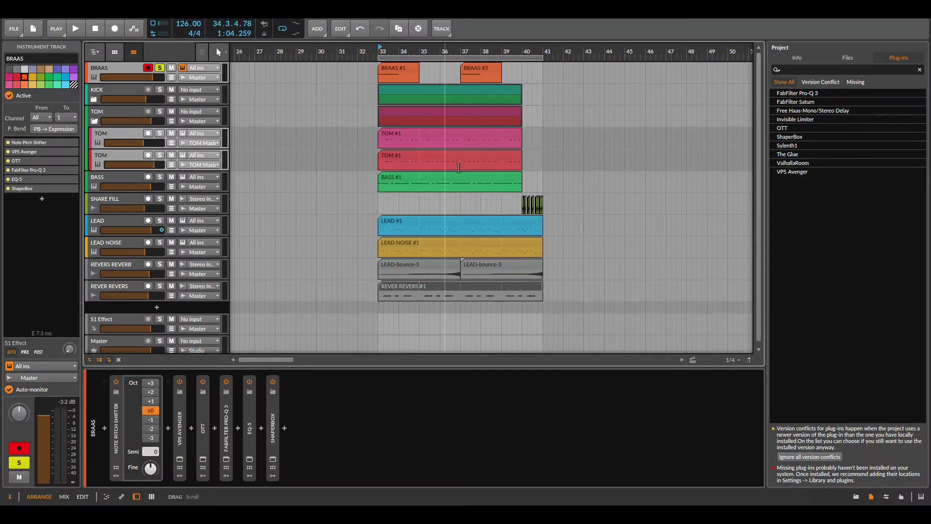
Play the soloed BRAAS track and examine its OTT, FabFilter Pro-Q 3, EQ-5 and ShaperBox settings.
key("space")
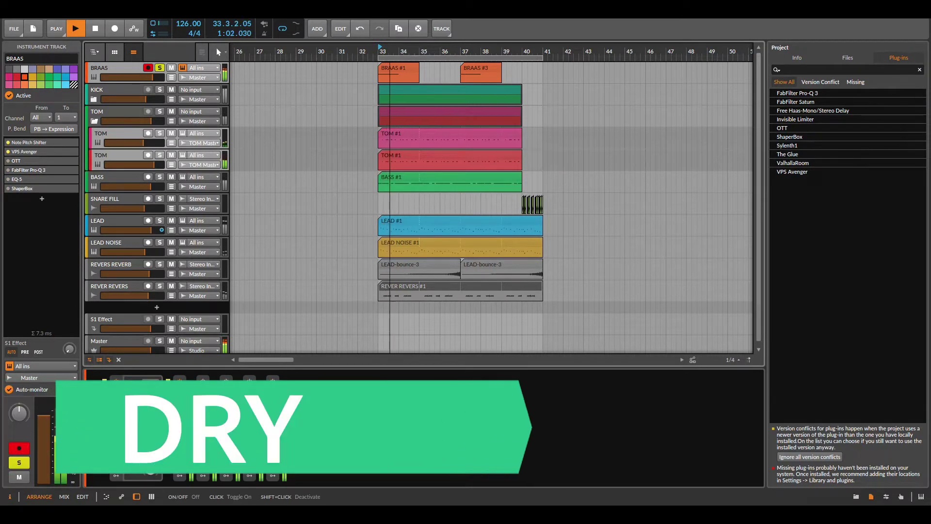
key("space")
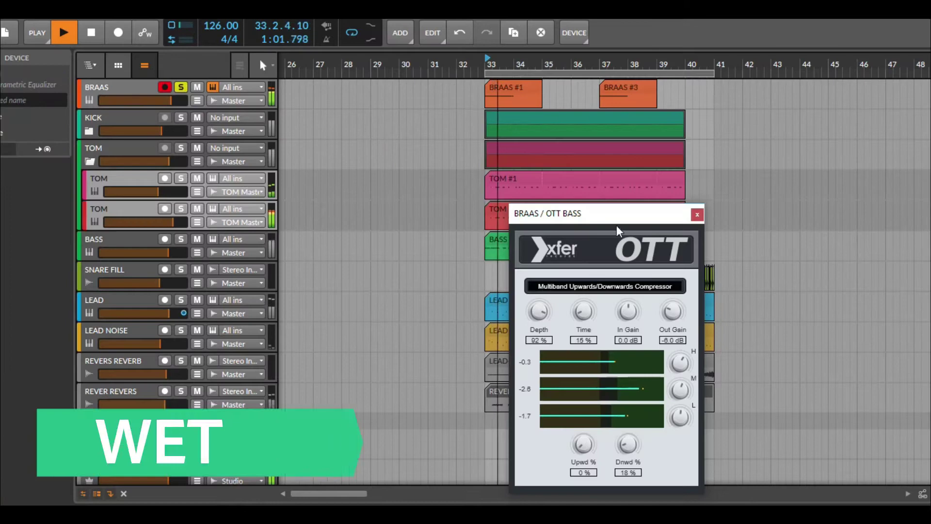
left_click_drag(449, 155, 191, 147)
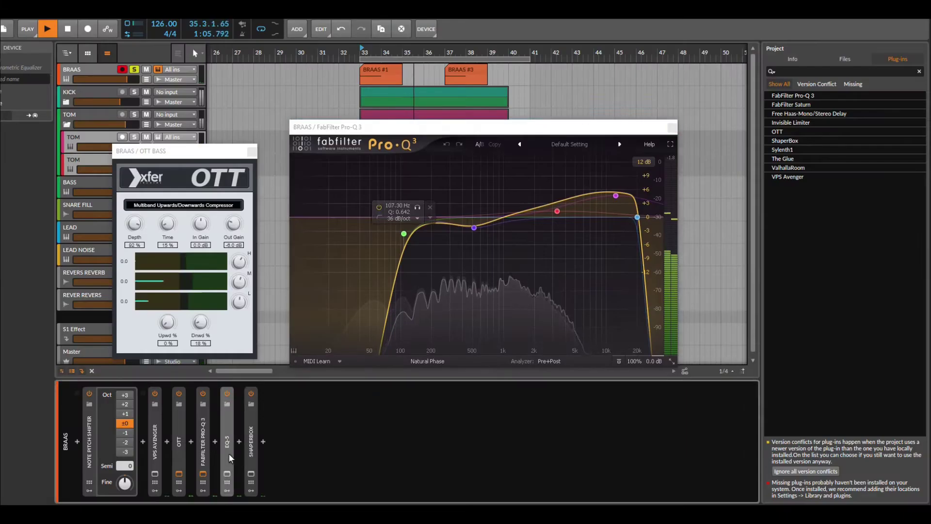
left_click(228, 455)
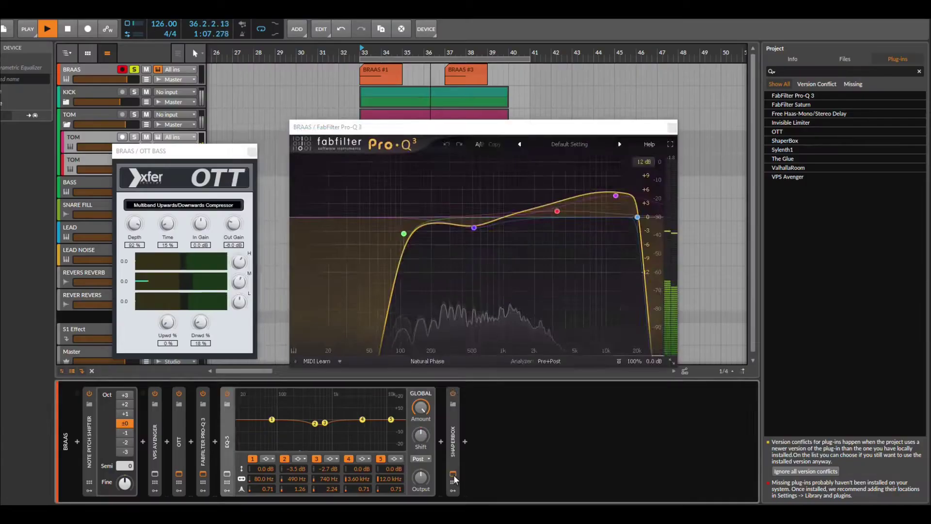
left_click(637, 462)
left_click_drag(430, 141, 643, 242)
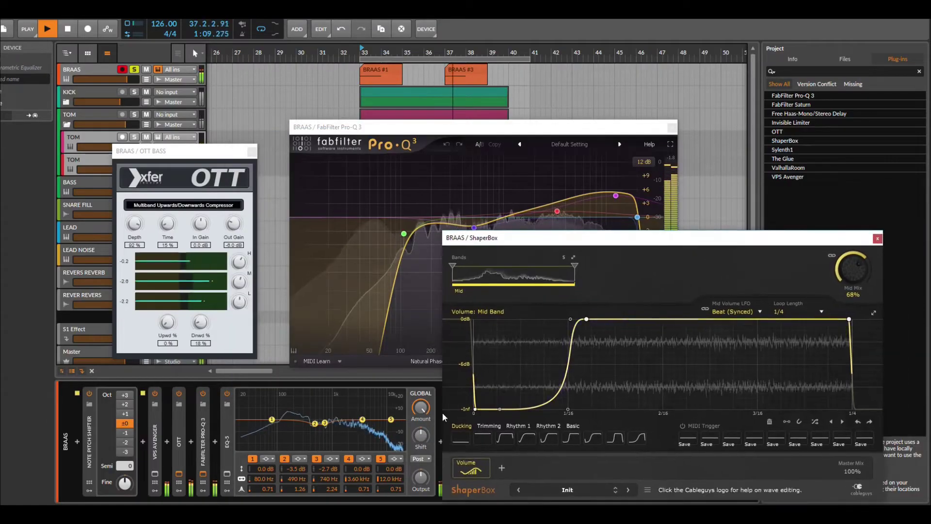
left_click(877, 239)
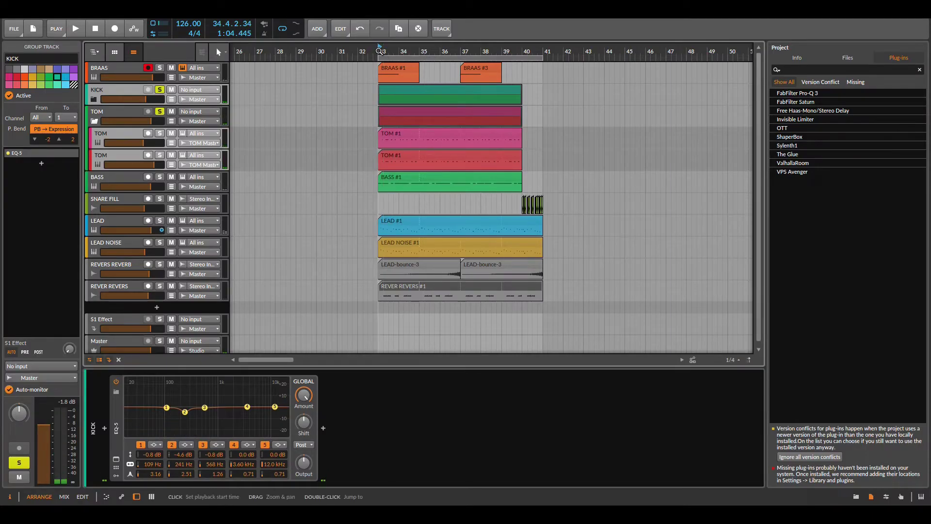
Play the soloed KICK and TOM groups and examine their clips up close from bar 33.
key("space")
left_click_drag(503, 115, 46, 115)
left_click_drag(636, 115, 94, 204)
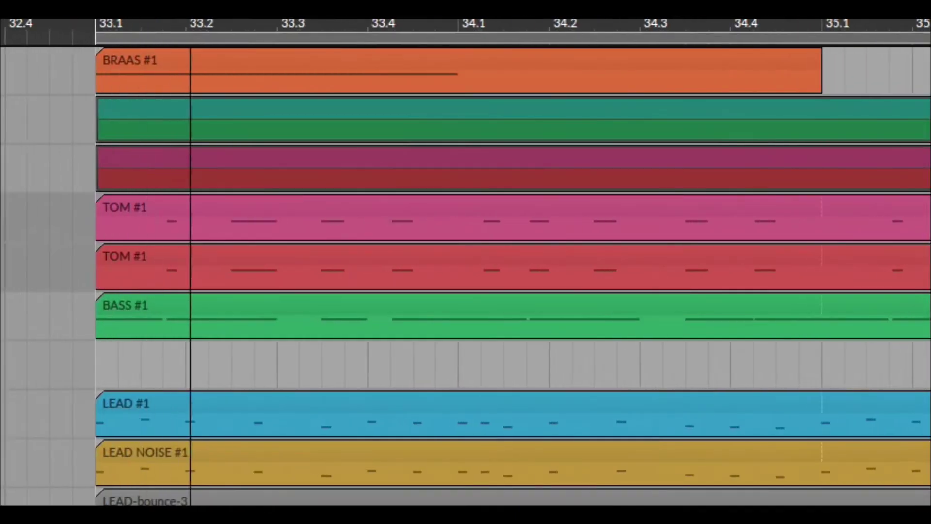
left_click_drag(95, 204, 31, 27)
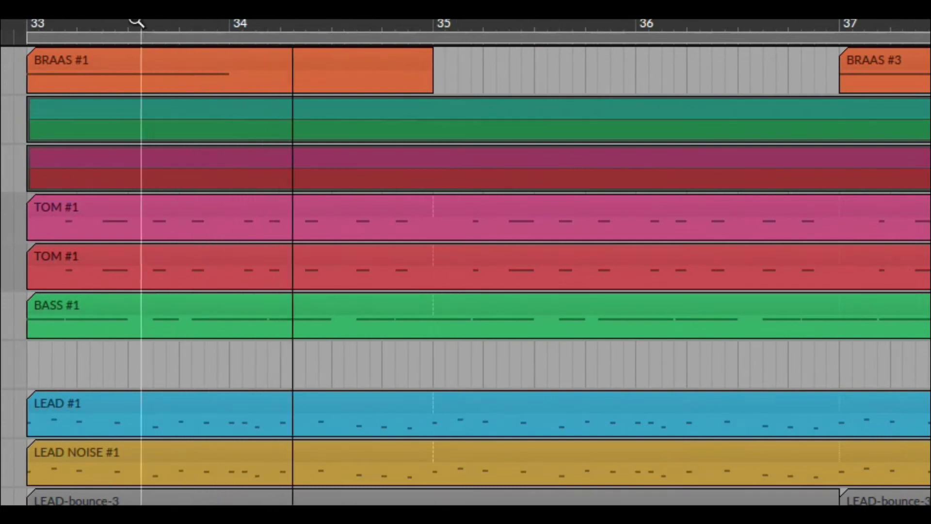
left_click_drag(160, 29, 160, 63)
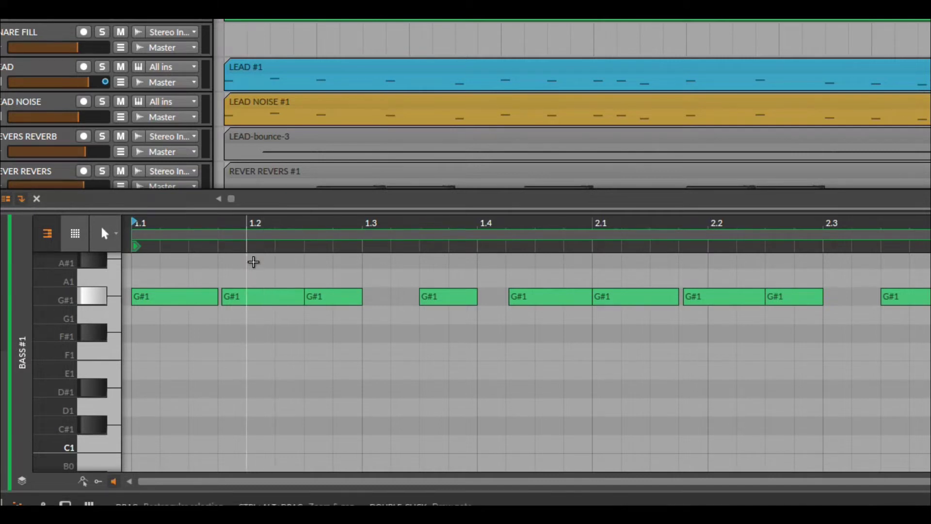
Examine the BASS #1 note pattern and the BASS track's Sylenth1, EQ-5 and ShaperBox devices.
left_click_drag(230, 223, 279, 223)
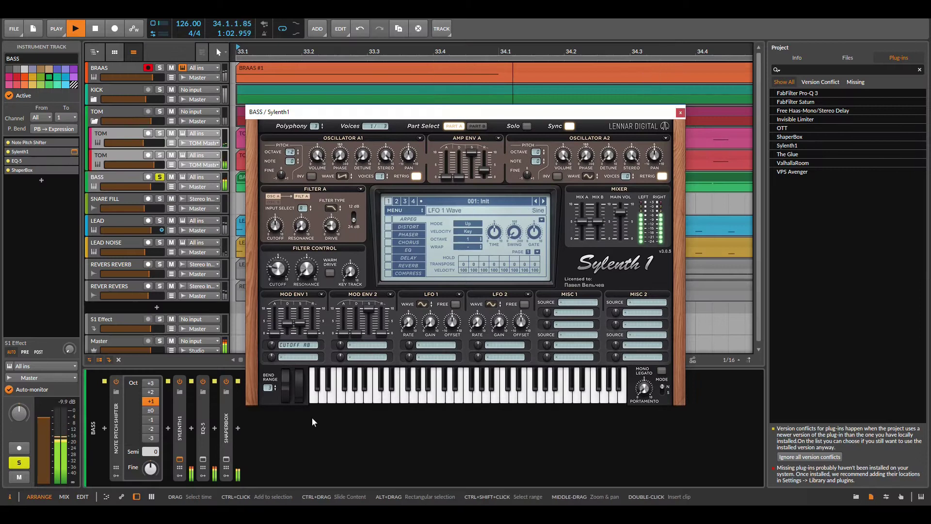
left_click(679, 113)
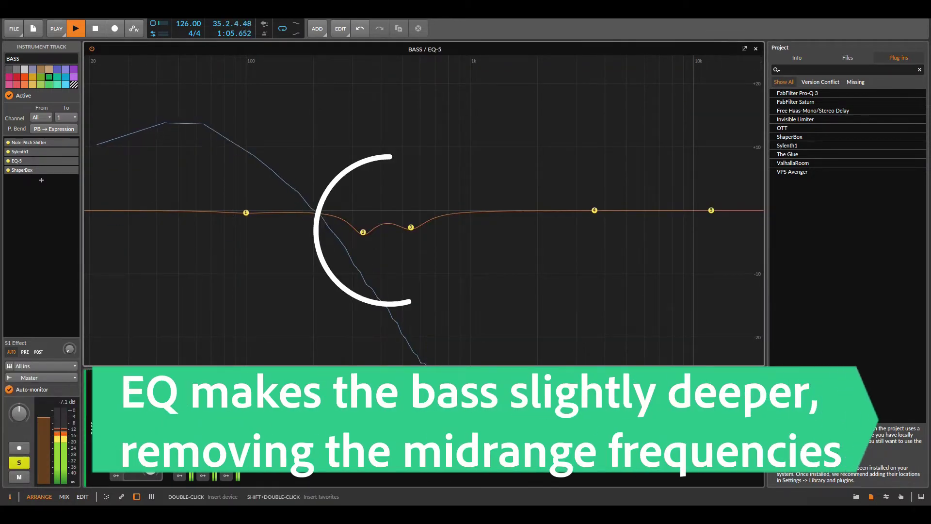
left_click(755, 49)
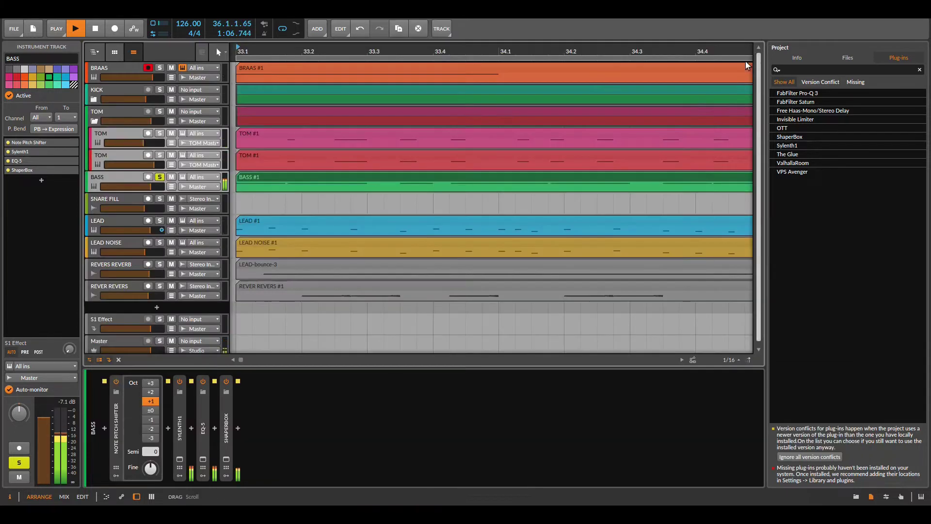
double_click(203, 437)
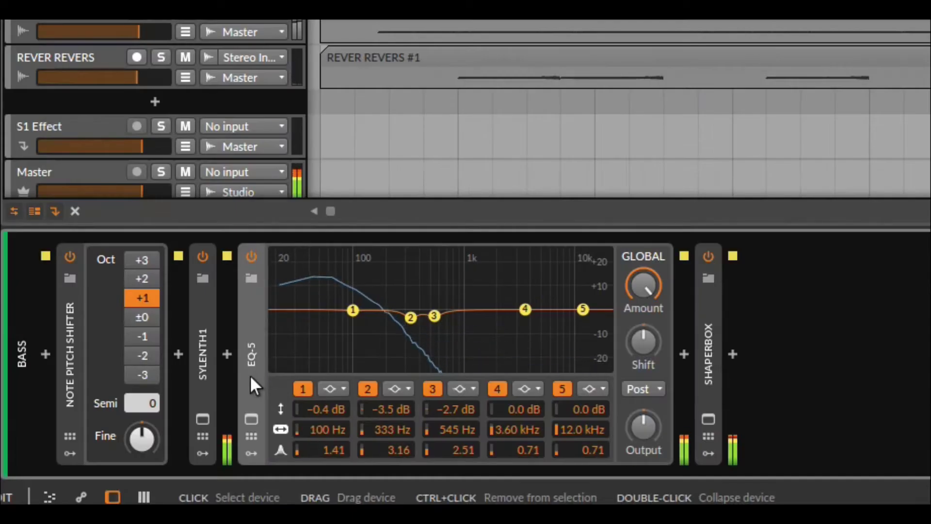
double_click(249, 374)
left_click(297, 418)
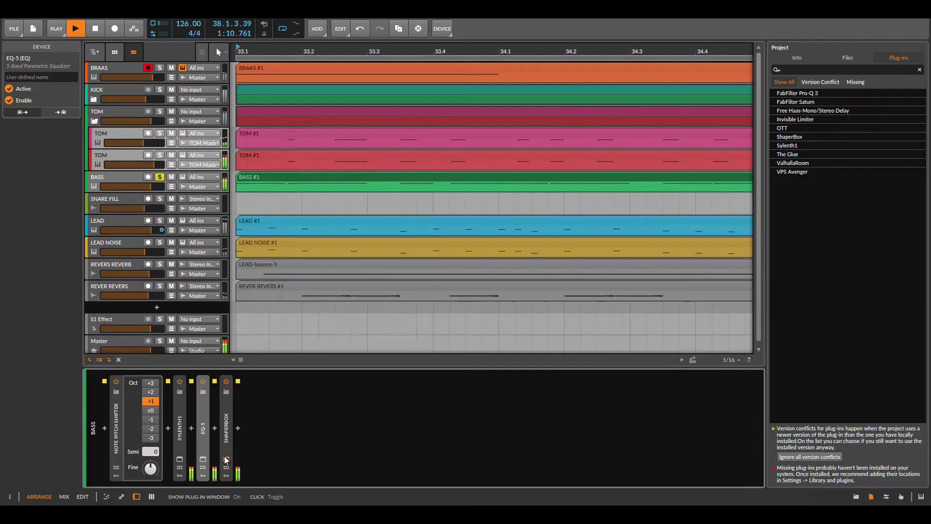
left_click(226, 459)
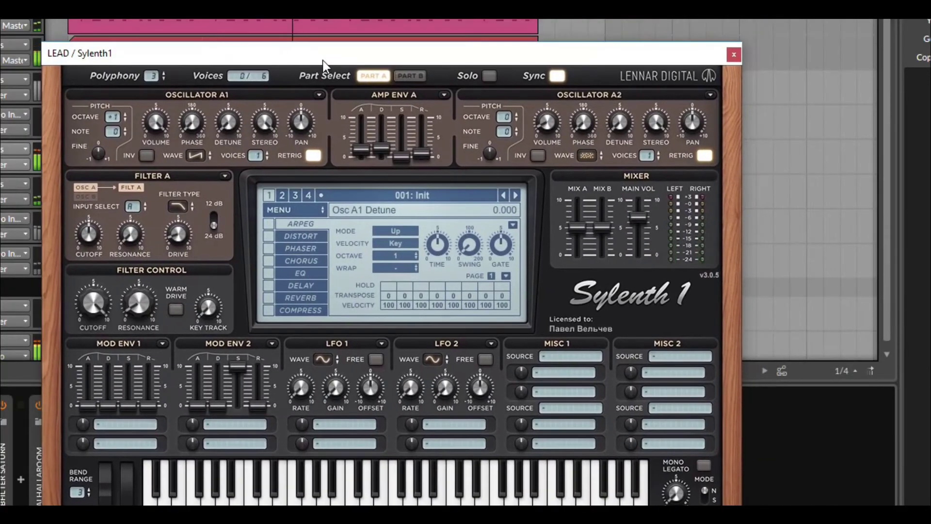
Review the LEAD track's Sylenth1 and FabFilter Saturn settings and compare its soloed sound with OTT disabled and enabled.
left_click_drag(322, 61, 318, 53)
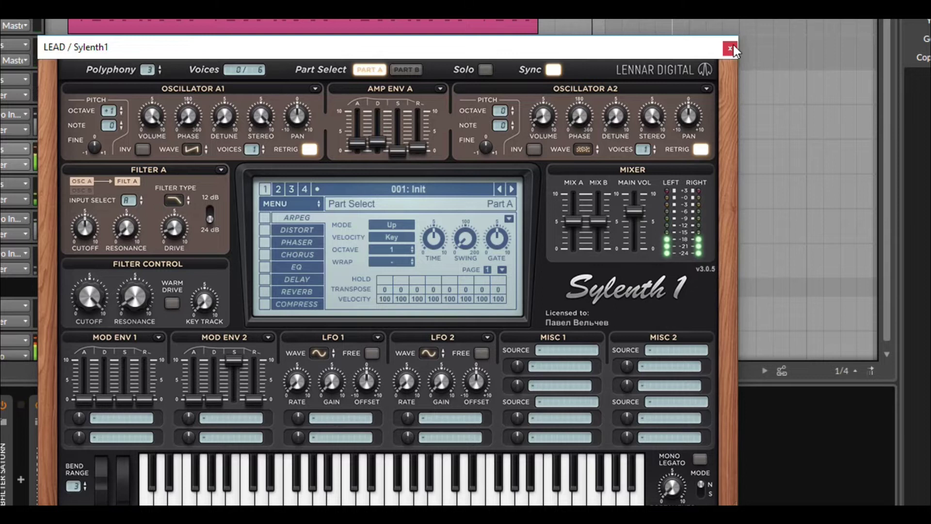
left_click(732, 46)
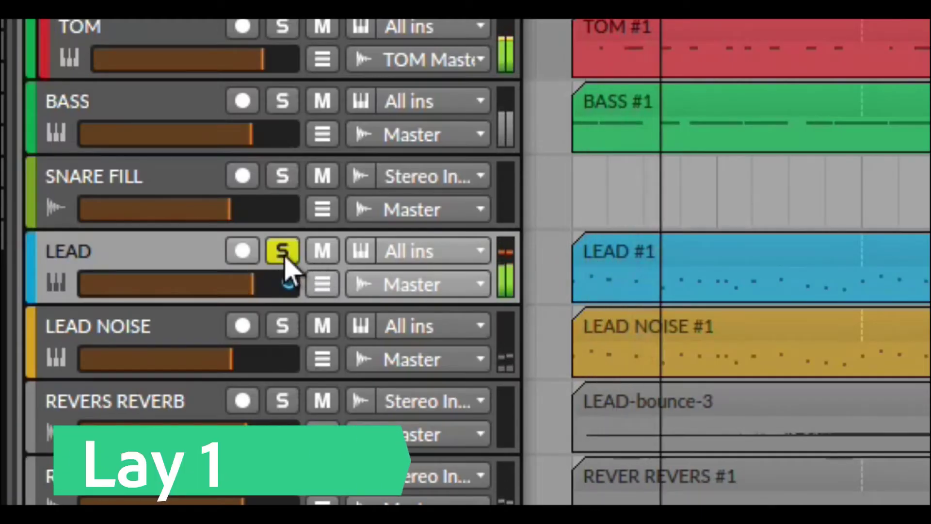
left_click(229, 334)
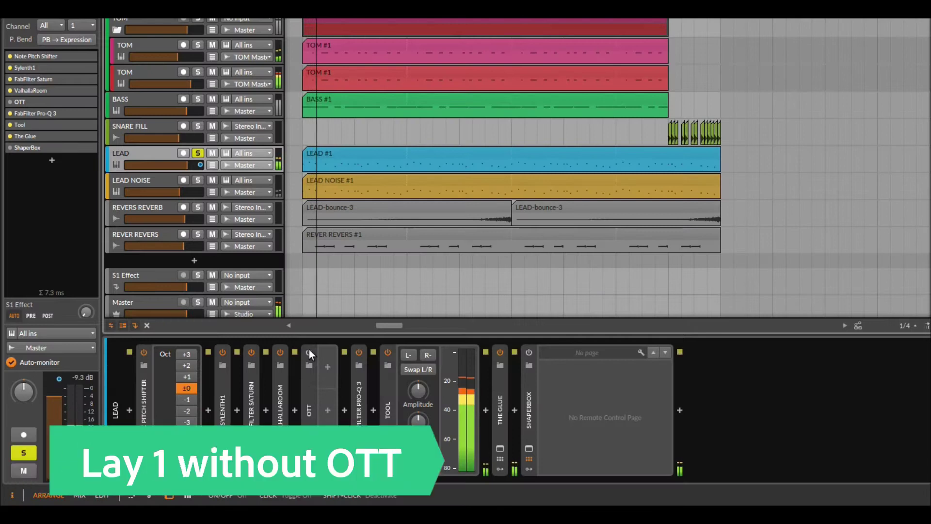
left_click(310, 353)
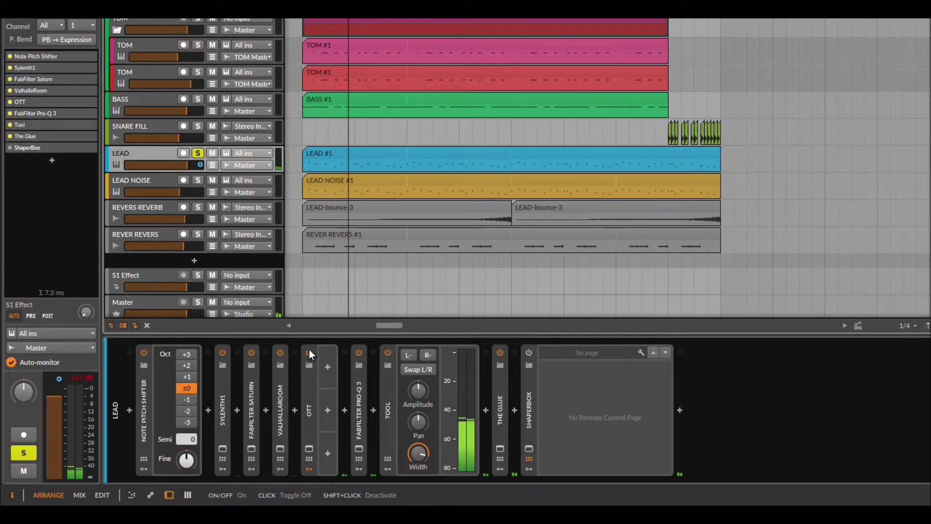
left_click(251, 449)
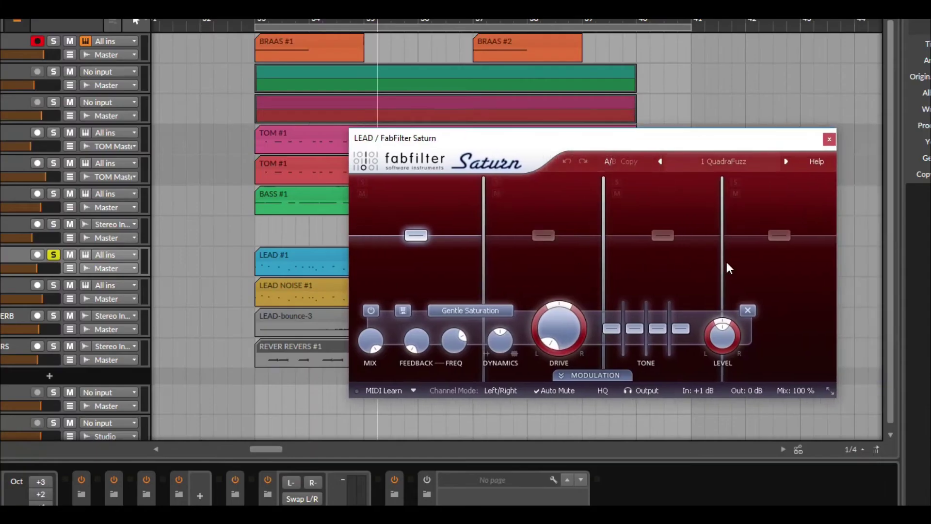
left_click(830, 140)
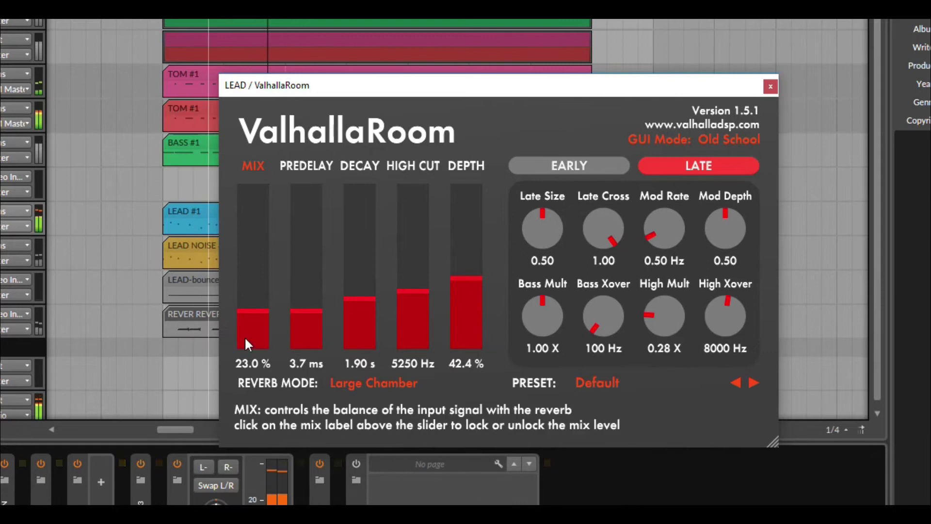
Set the ValhallaRoom reverb mix on the LEAD track to 30.0 %.
left_click(279, 339)
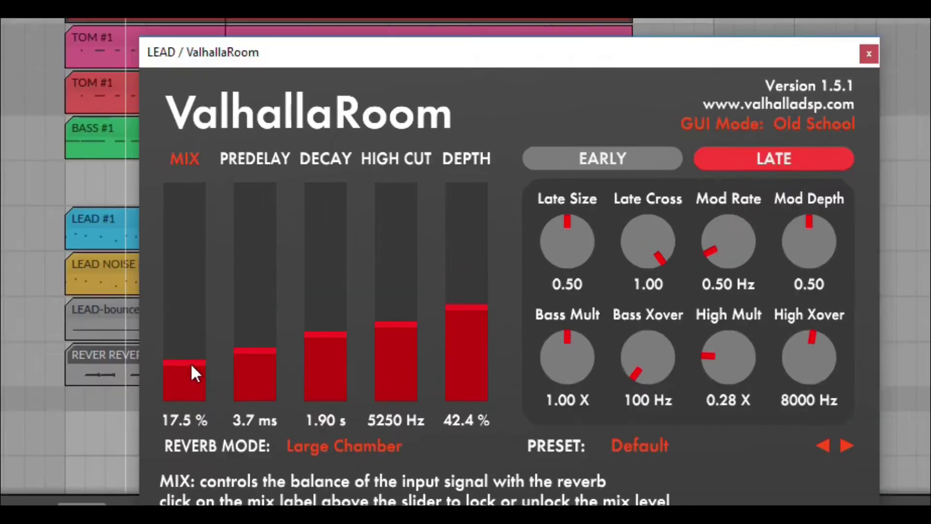
left_click_drag(199, 398, 199, 334)
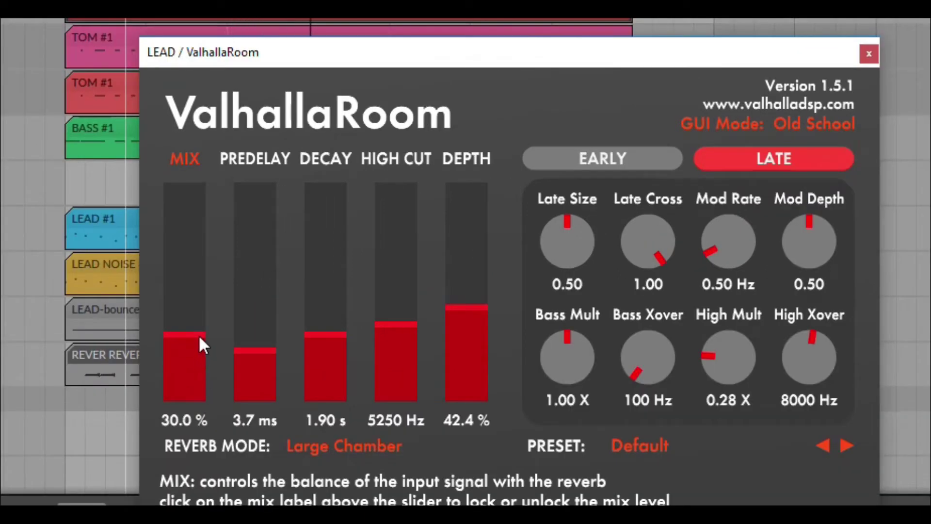
left_click(654, 156)
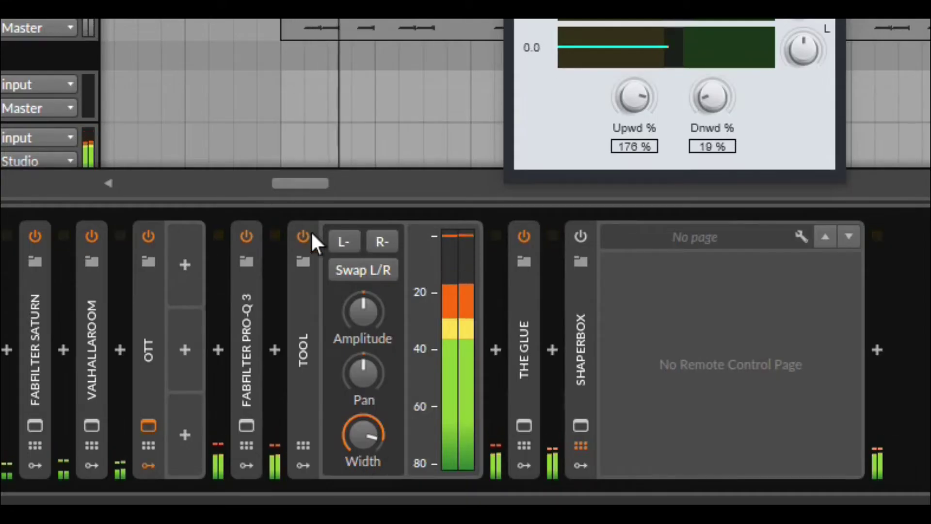
Compare the LEAD sound with the Tool device bypassed and enabled, leaving the device enabled.
left_click(310, 234)
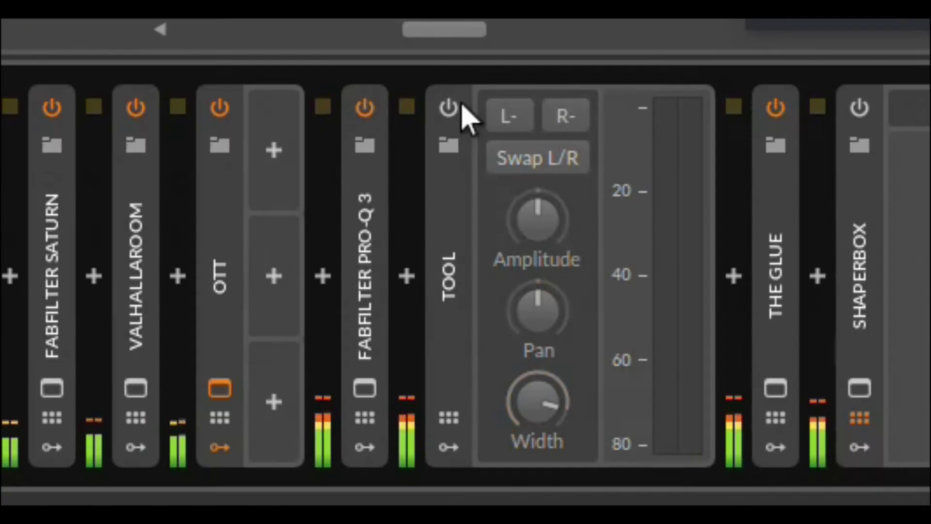
left_click(310, 235)
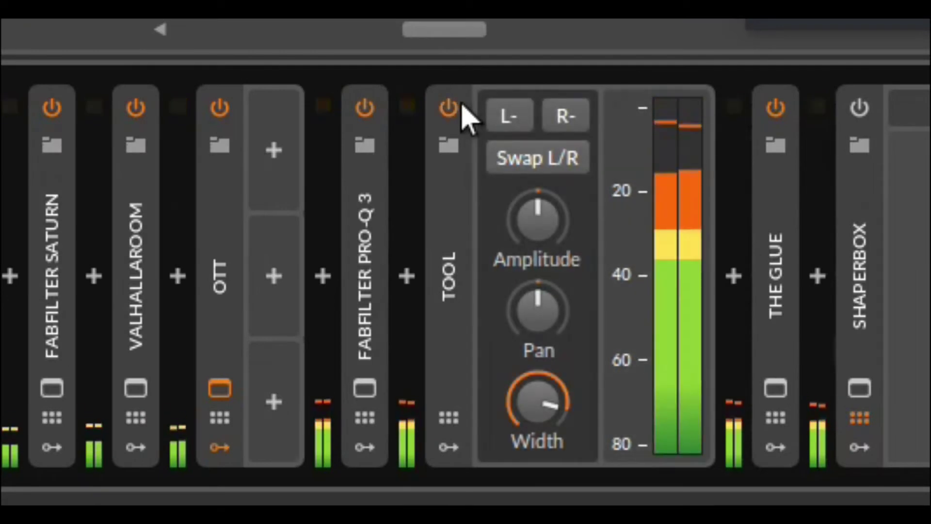
left_click(460, 105)
left_click(461, 105)
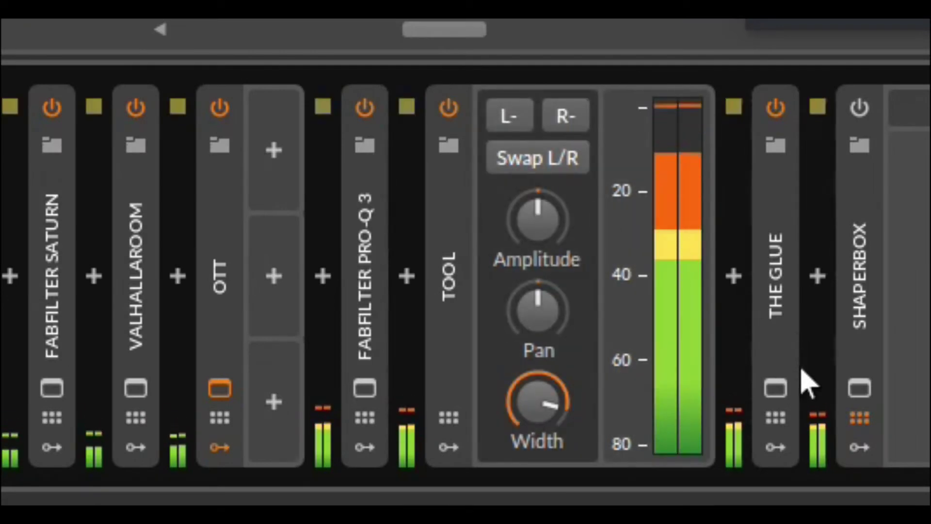
Inspect The Glue and ShaperBox settings on the LEAD track, moving the ShaperBox window clear of the device chain.
left_click(777, 388)
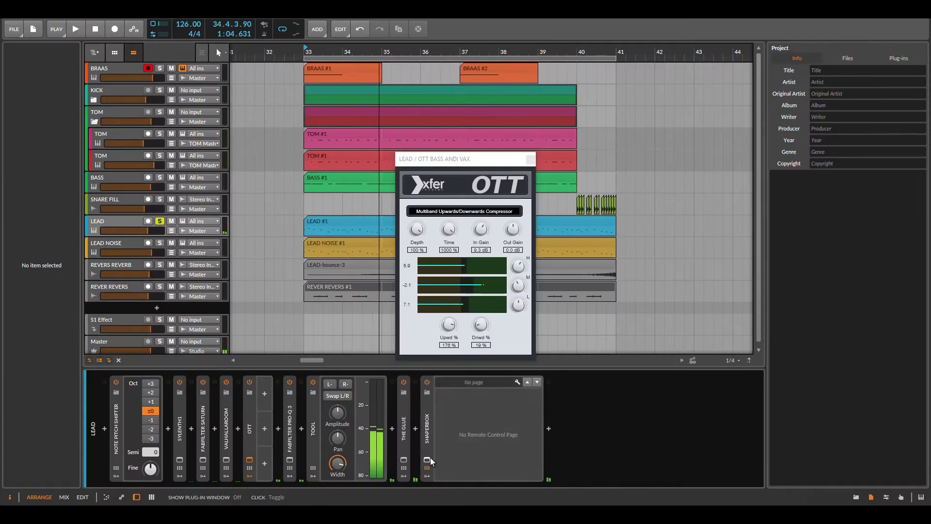
left_click(432, 461)
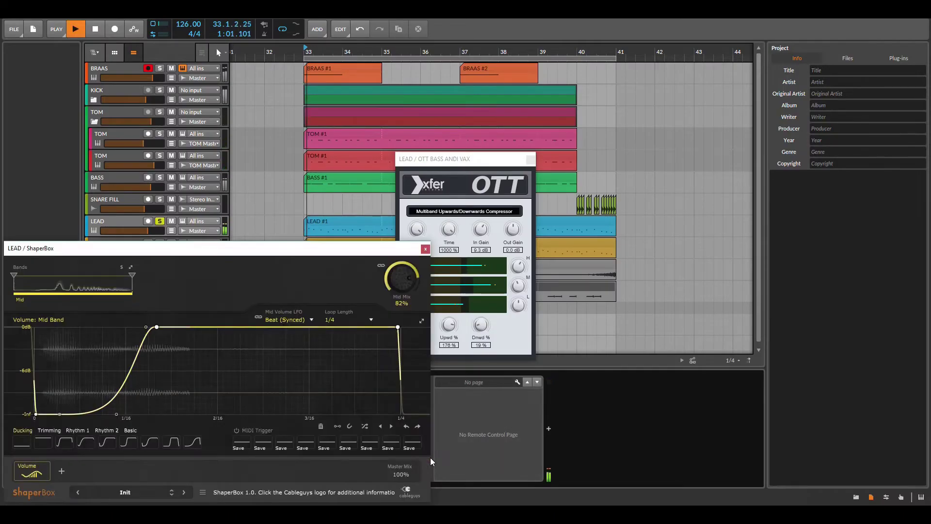
left_click_drag(389, 253, 633, 204)
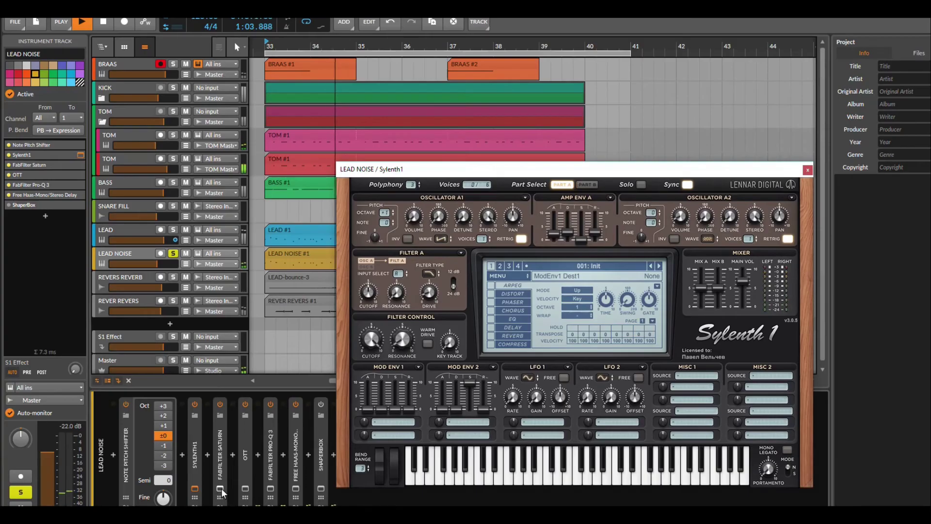
Check the FabFilter Saturn and Free Haas-Mono/Stereo Delay devices on the LEAD NOISE track, closing the Sylenth1 and Free Haas windows.
left_click(222, 488)
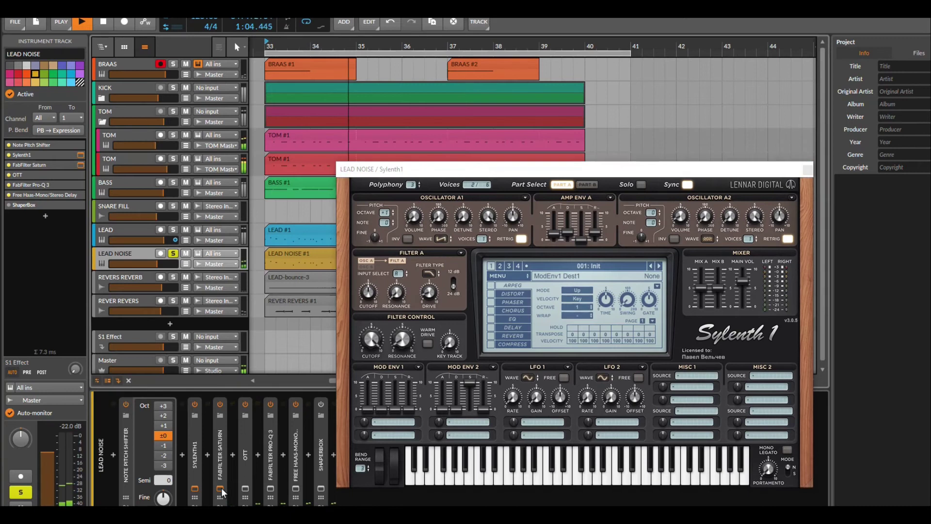
left_click(222, 489)
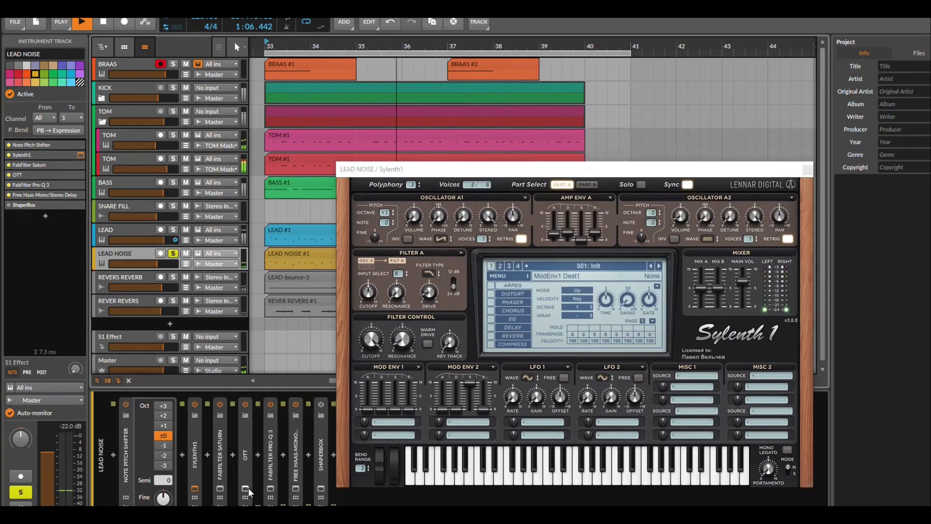
left_click(808, 170)
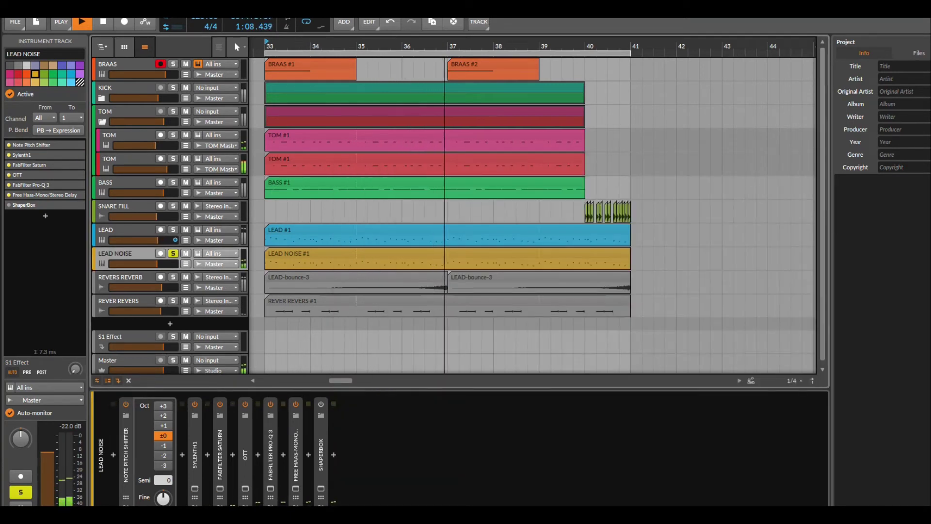
left_click(296, 489)
left_click(507, 262)
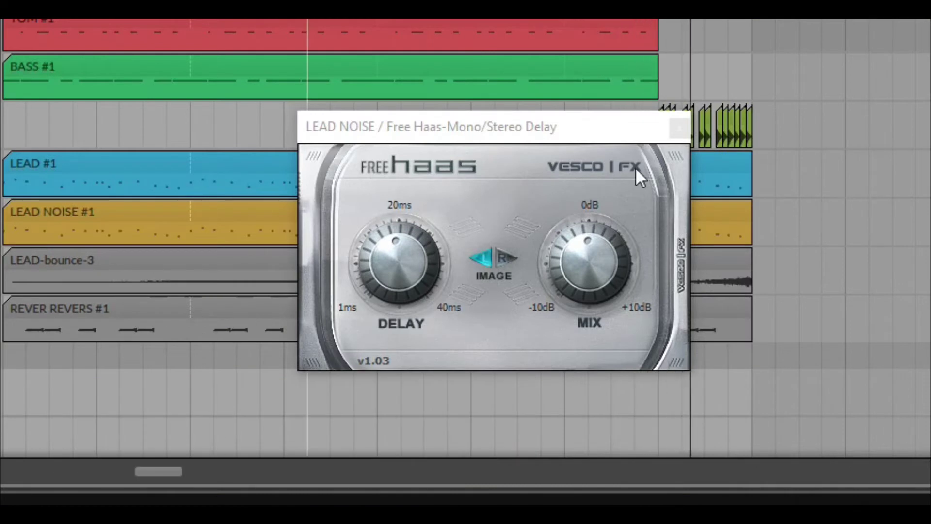
left_click(678, 128)
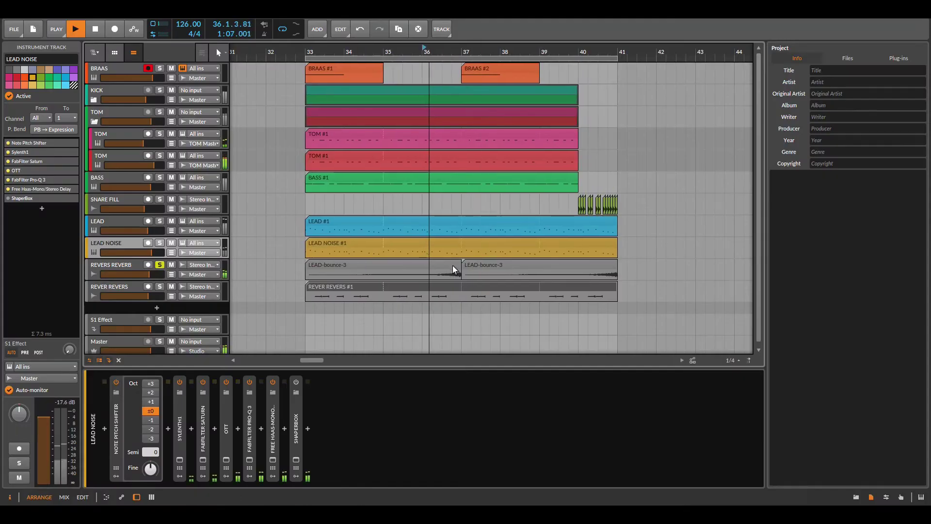
Open the first LEAD-bounce-3 clip on the REVERS REVERB track and select the REVER REVERS #1 clip.
double_click(454, 270)
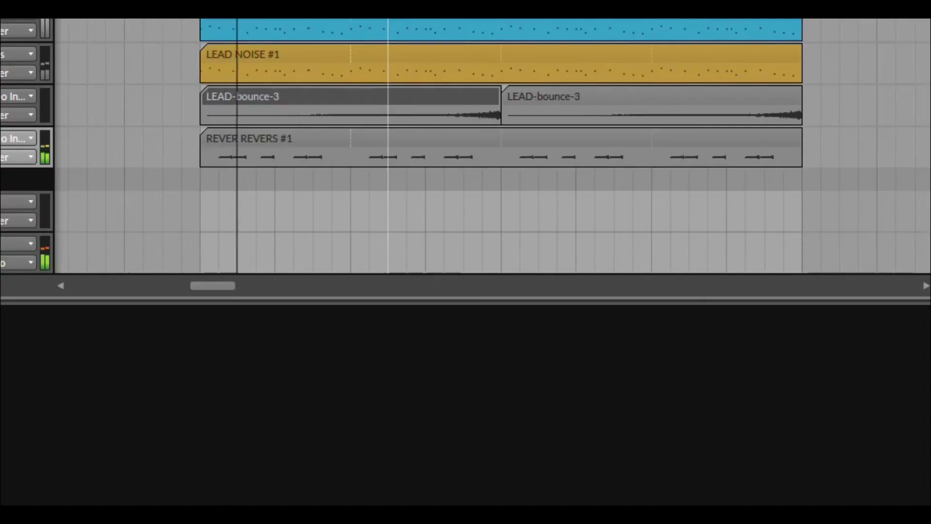
left_click(348, 287)
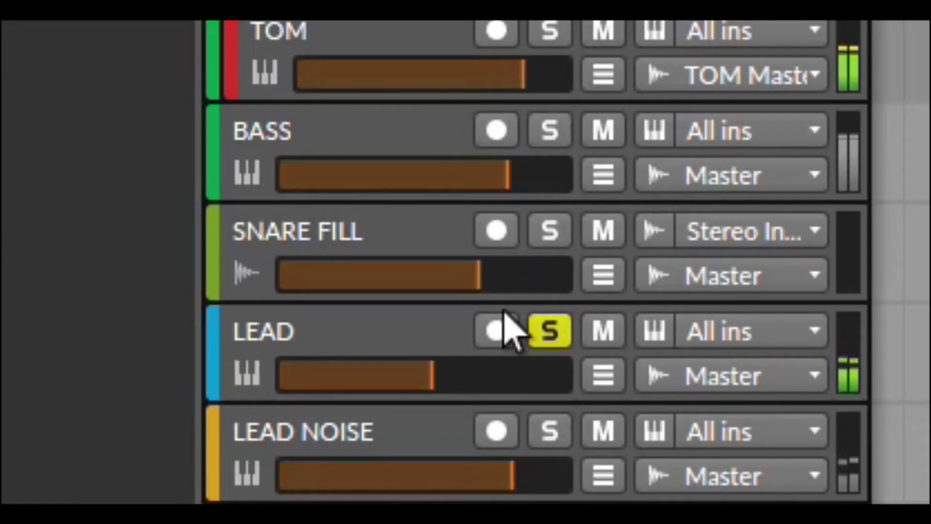
Lower the LEAD track's volume to -15.6 dB and raise it again.
left_click_drag(431, 375, 415, 375)
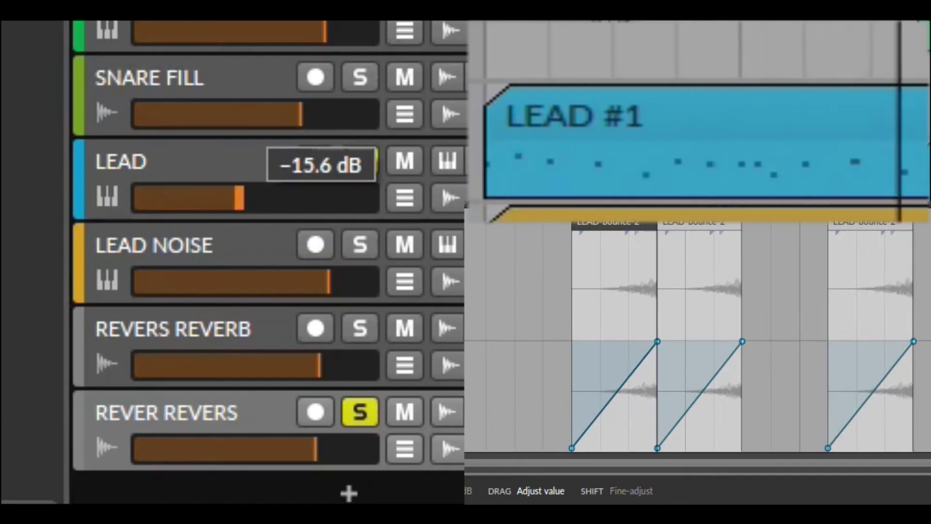
left_click_drag(252, 198, 312, 202)
key("s")
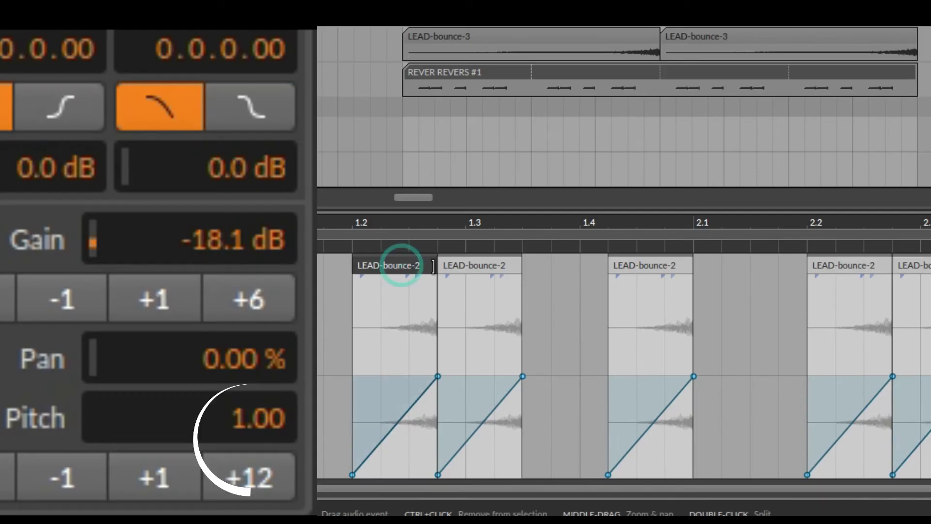
Compare the pitch values of the LEAD-bounce-2 audio events inside the REVER REVERS #1 clip.
left_click(473, 265)
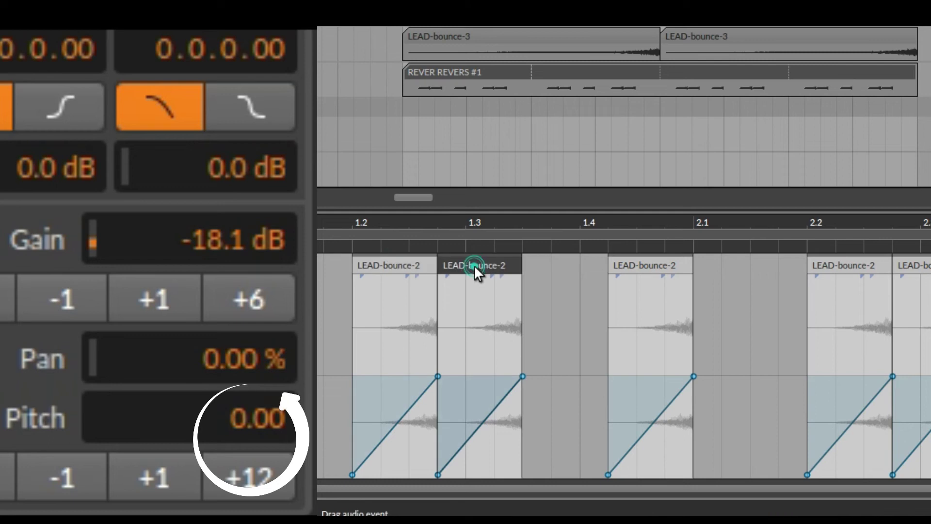
left_click(418, 264)
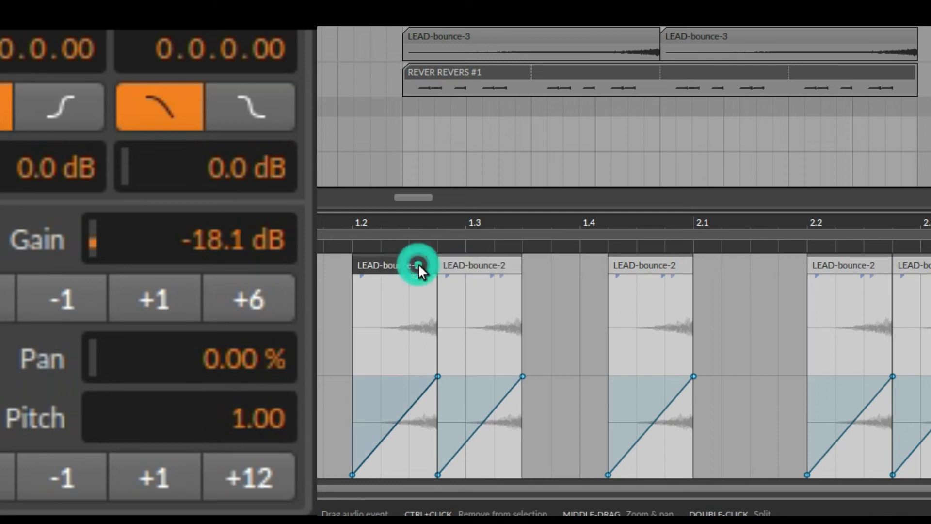
left_click(478, 265)
left_click(659, 266)
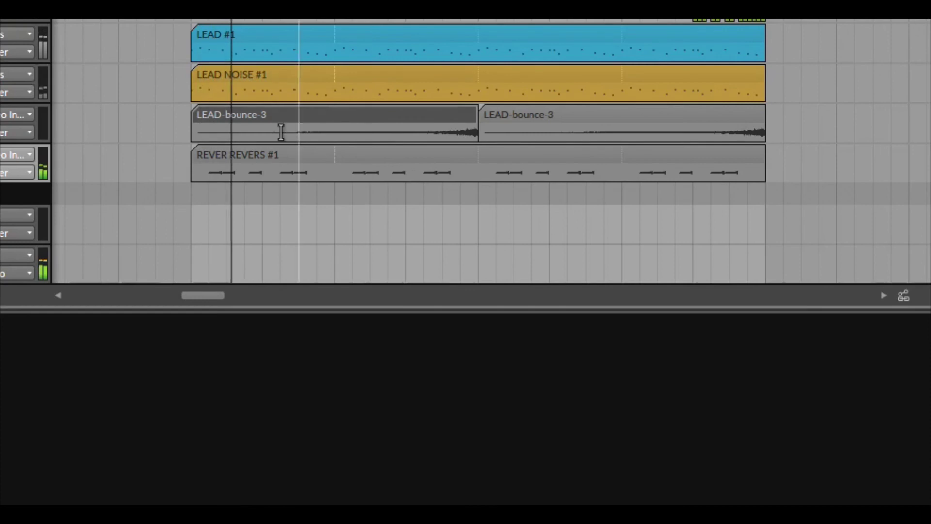
double_click(269, 151)
Switch to the mixer view and inspect The Glue compressor on the Master track, moving its window over the channel strips.
left_click(218, 272)
scroll(27, 20, "down", 2)
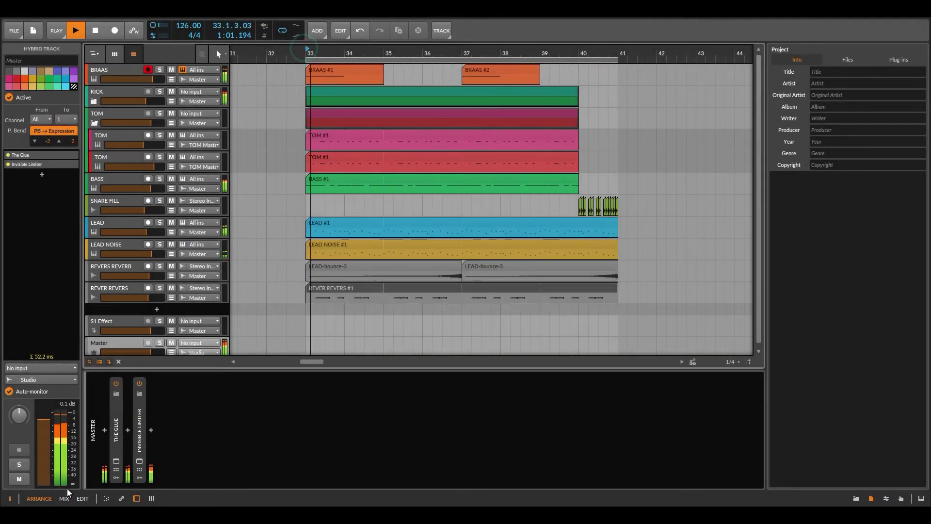
left_click(64, 498)
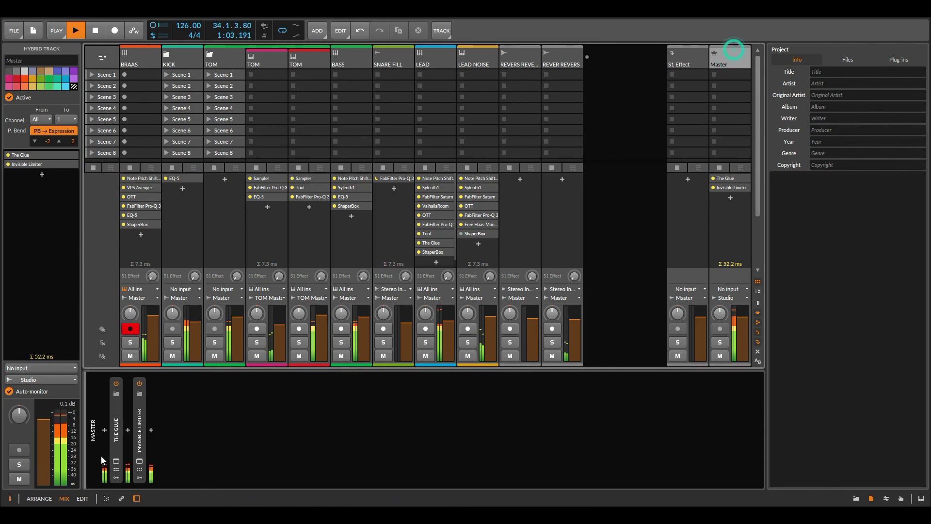
left_click(116, 461)
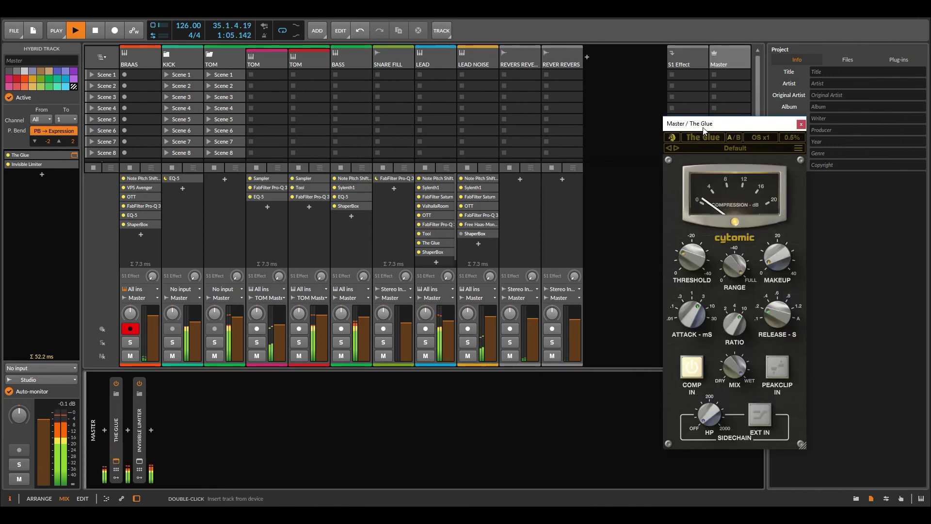
left_click_drag(704, 130, 442, 121)
mouse_move(433, 236)
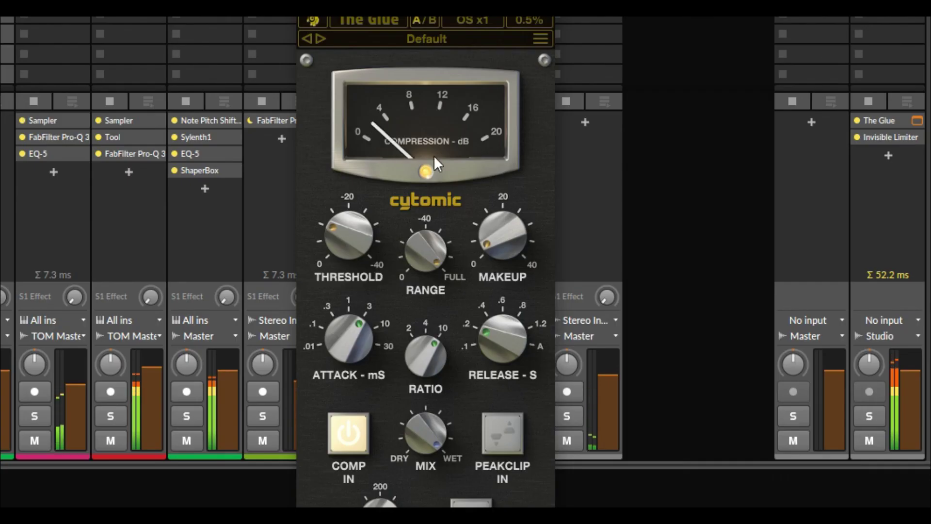